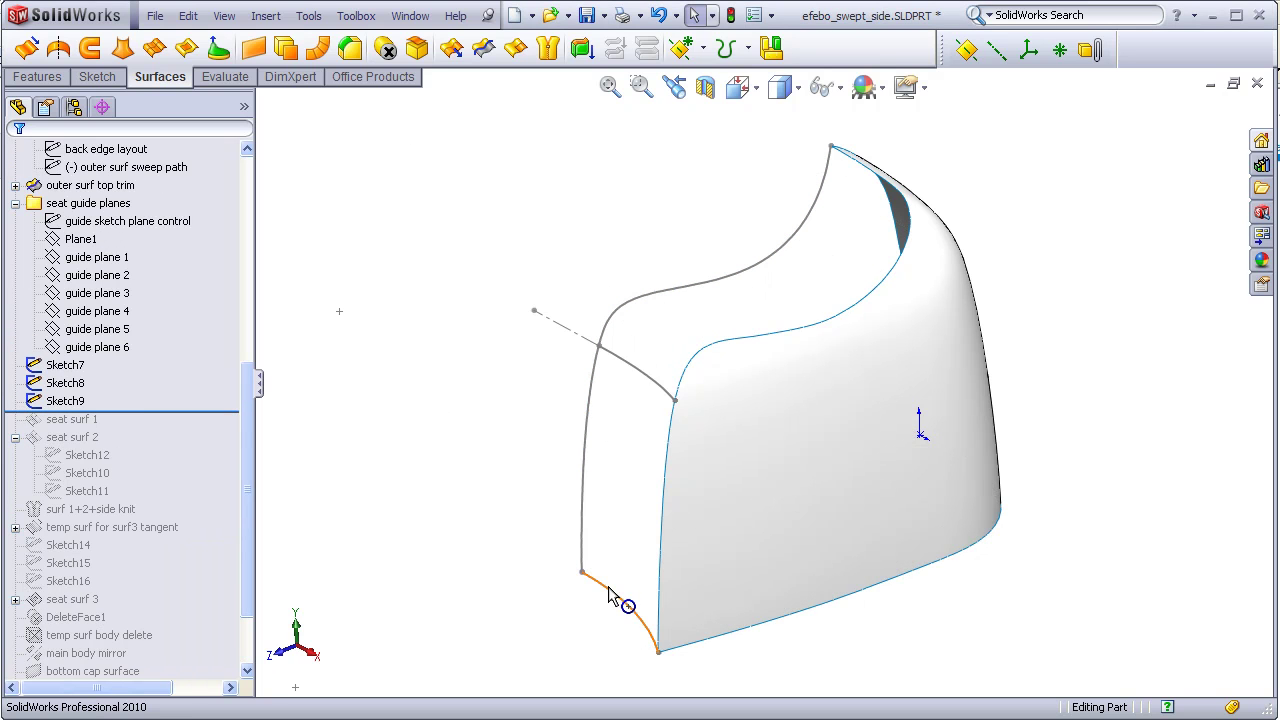
Collapse the seat surf 2 entry in the feature history and clear the selection.
{"action": "left_click", "coordinate": [643, 383]}
{"action": "left_click", "coordinate": [430, 310]}
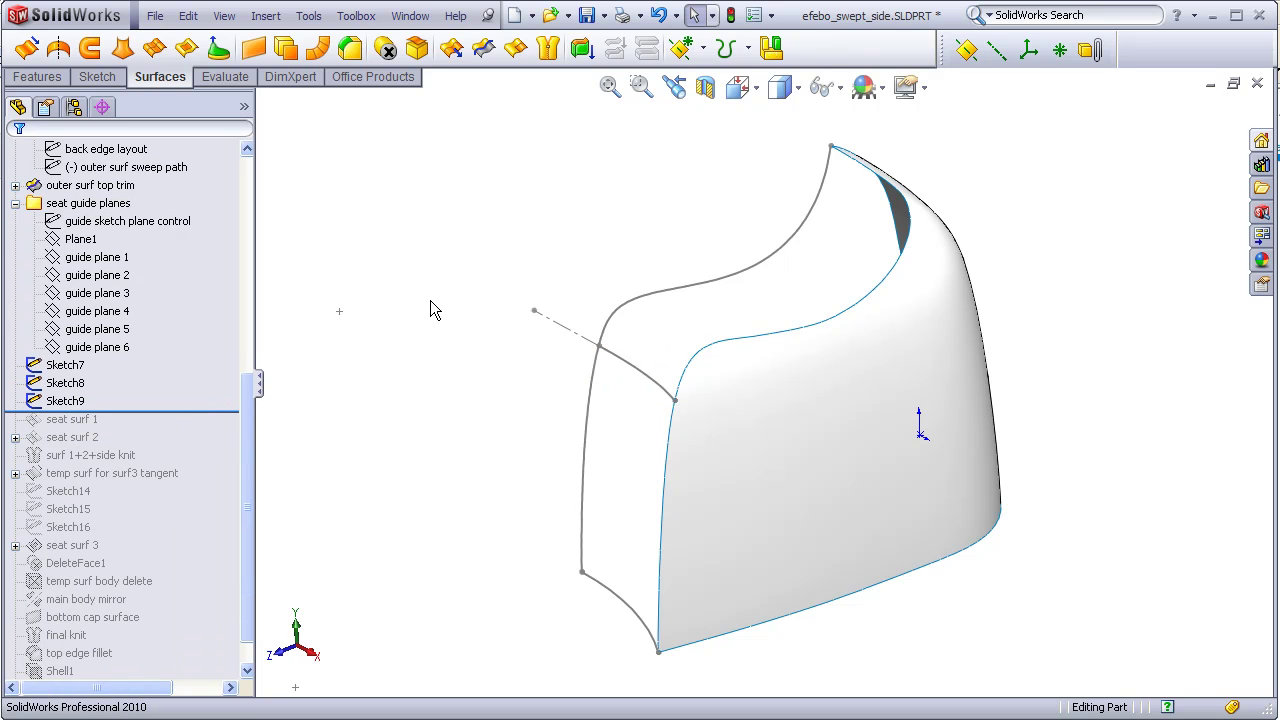
Create the seat front boundary surface: Sketch7 and Sketch9 in direction 1, Sketch8 and the top edge in direction 2, trimmed by direction 1.
{"action": "left_click", "coordinate": [154, 48]}
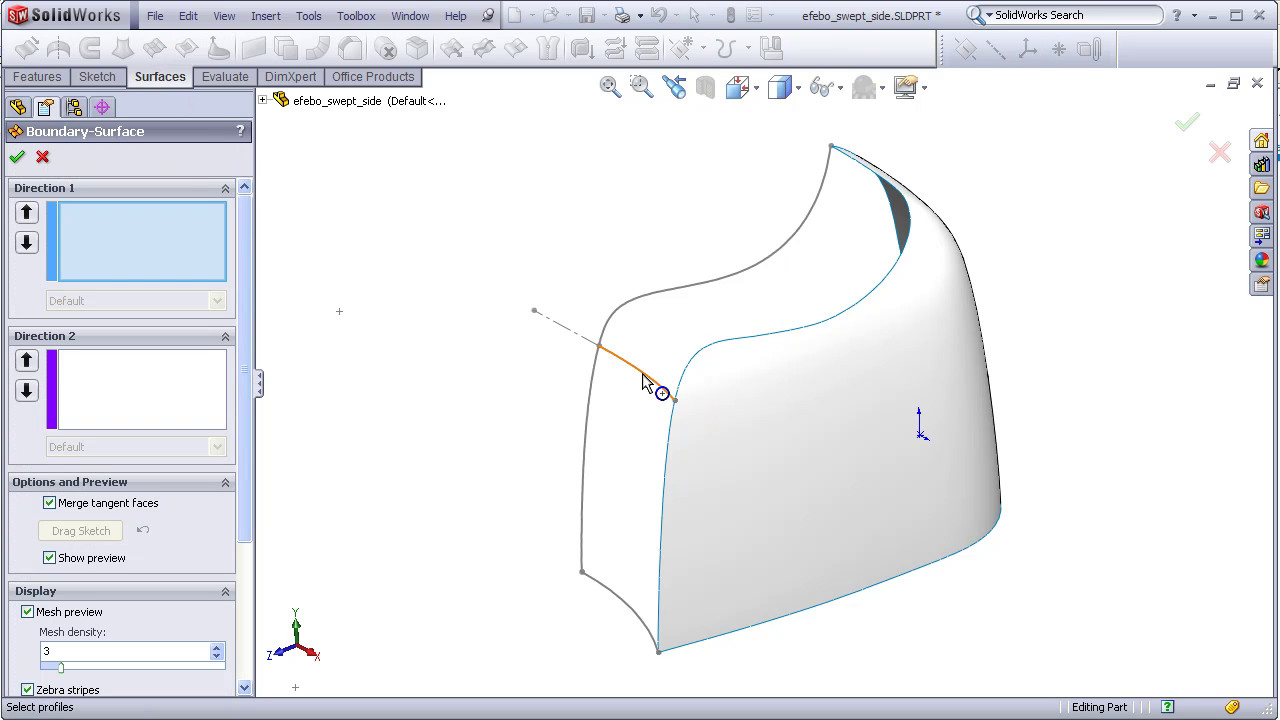
{"action": "left_click", "coordinate": [610, 594]}
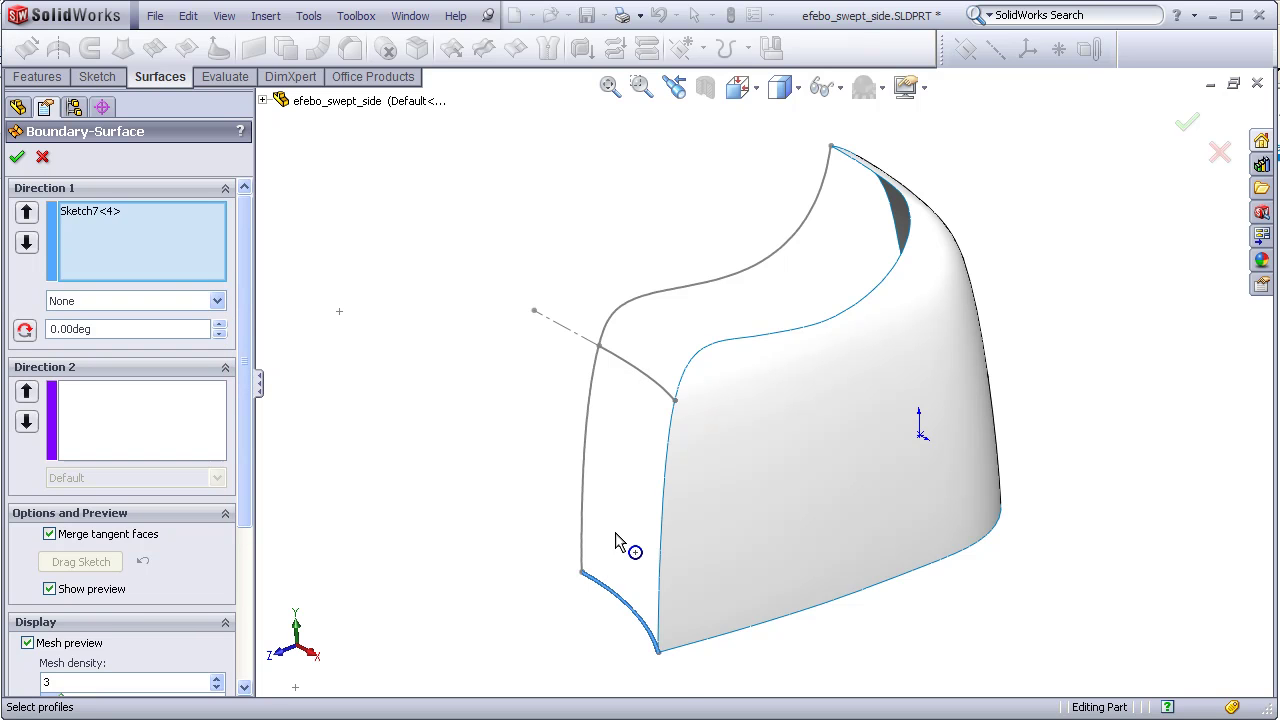
{"action": "left_click", "coordinate": [636, 372]}
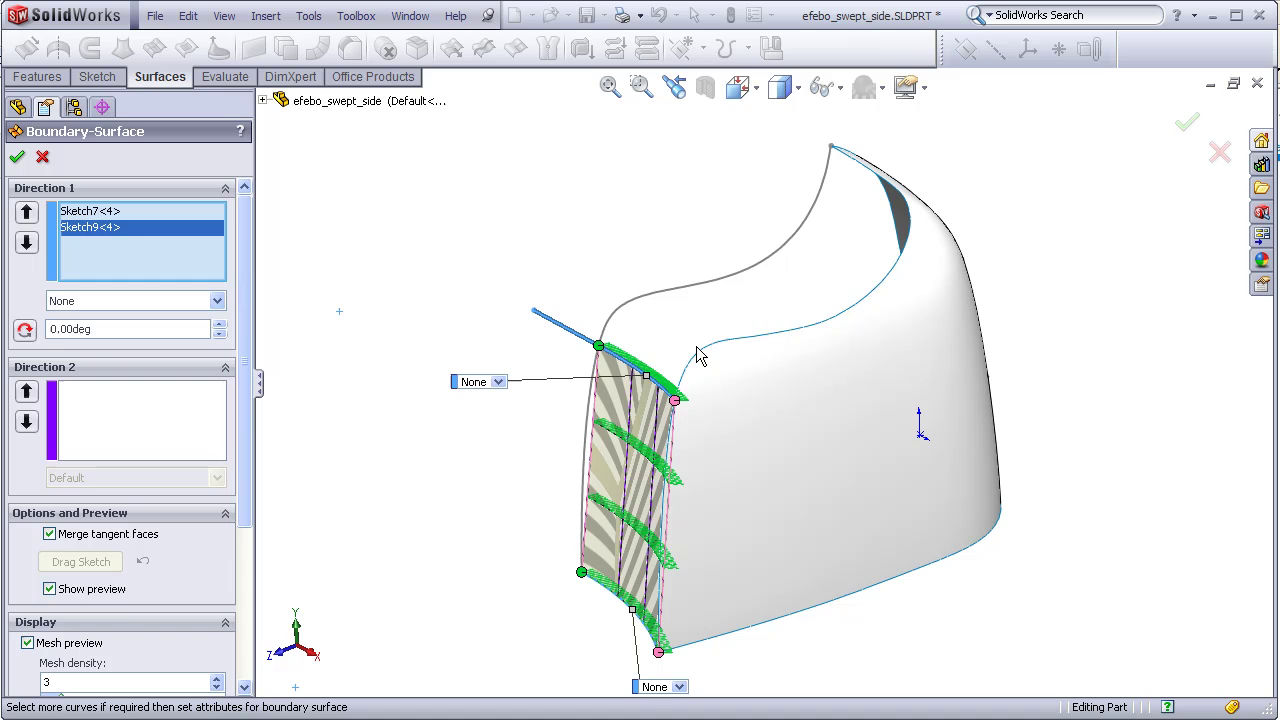
{"action": "left_click", "coordinate": [188, 410]}
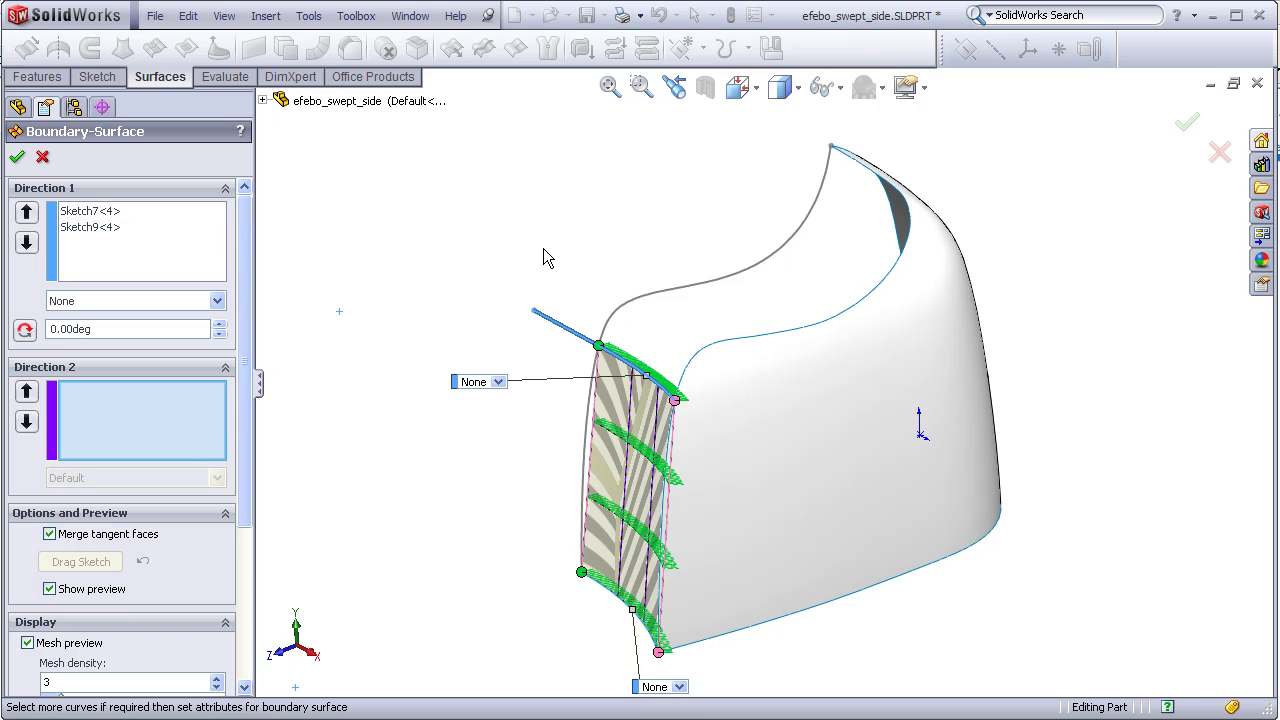
{"action": "left_click", "coordinate": [638, 298]}
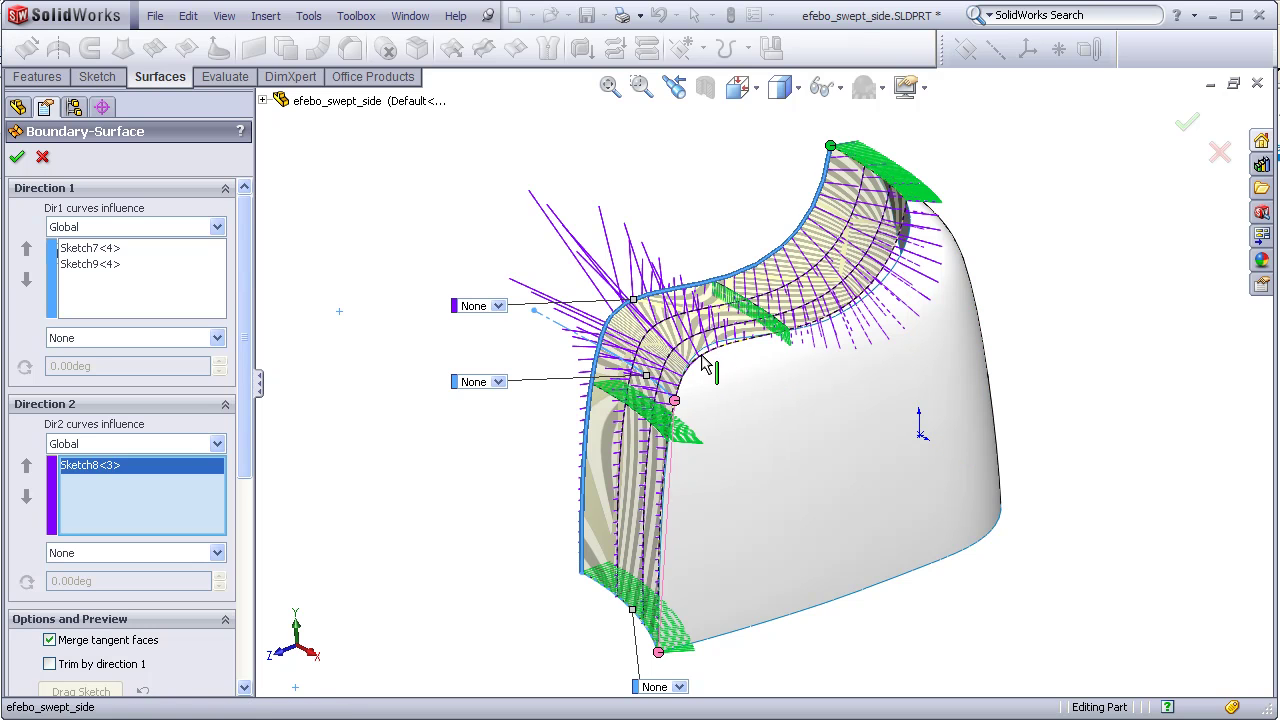
{"action": "left_click", "coordinate": [705, 362]}
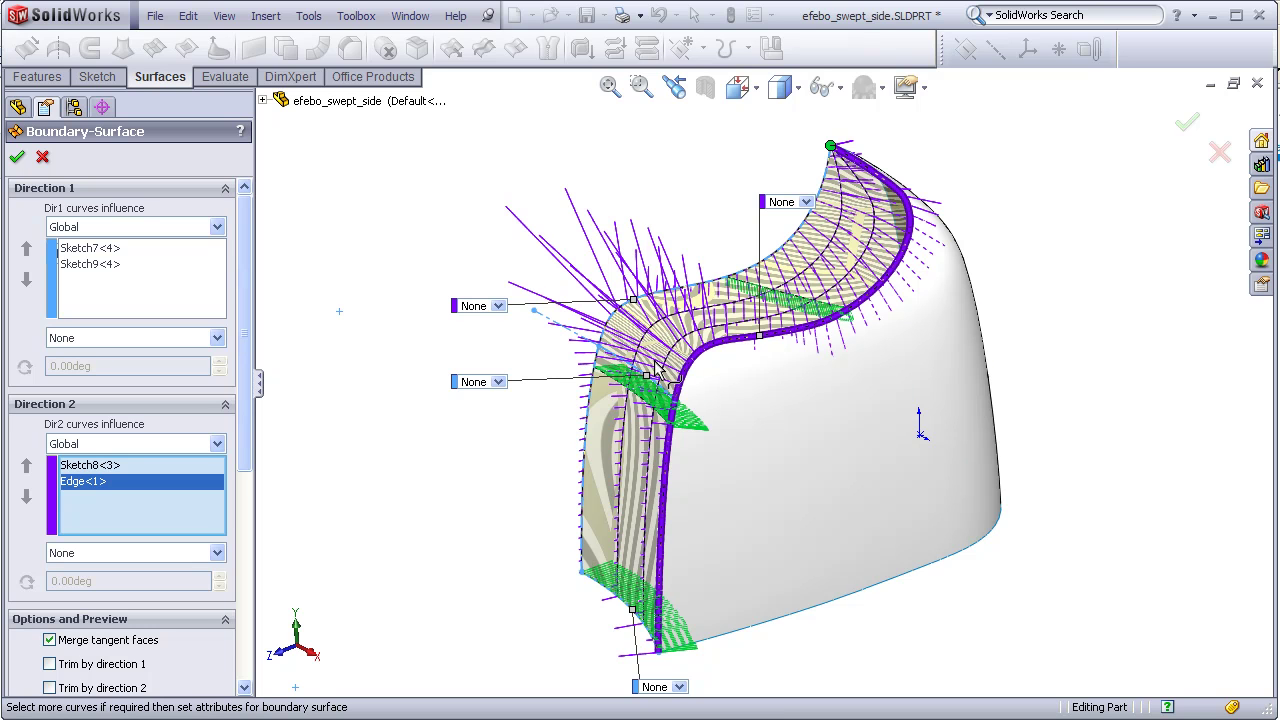
{"action": "left_click_drag", "start_coordinate": [251, 471], "coordinate": [247, 540]}
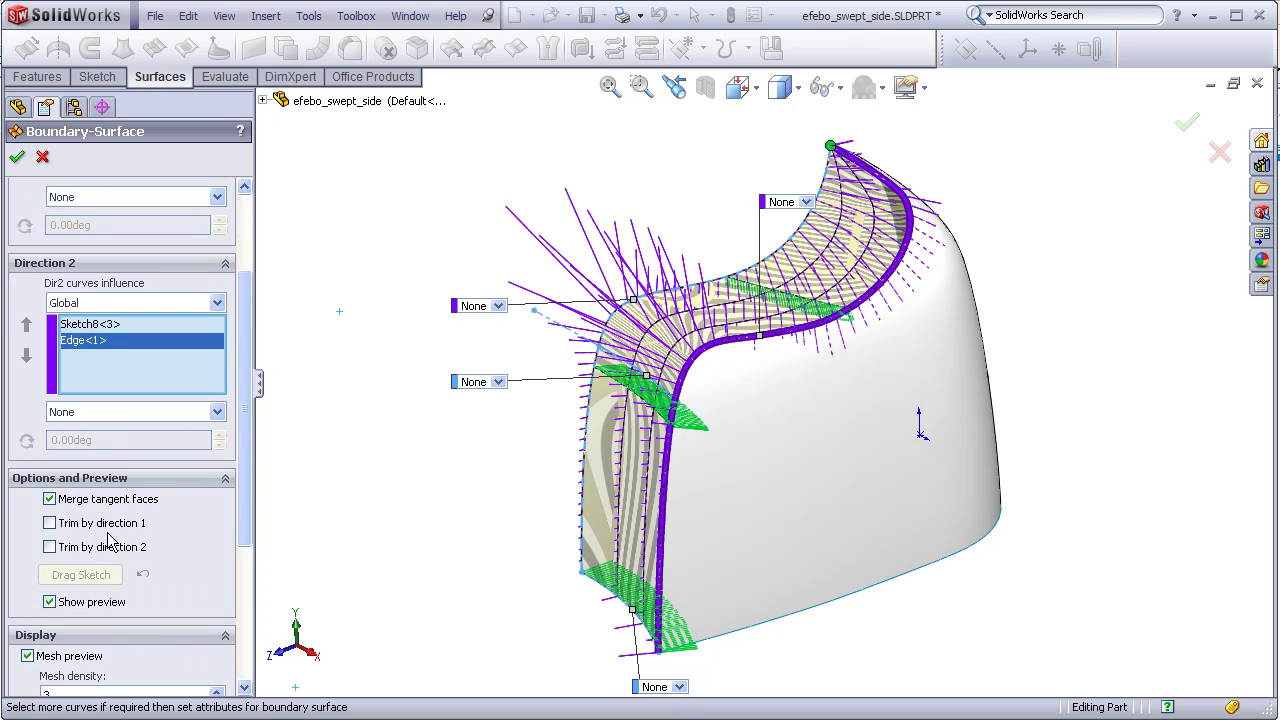
{"action": "left_click", "coordinate": [49, 523]}
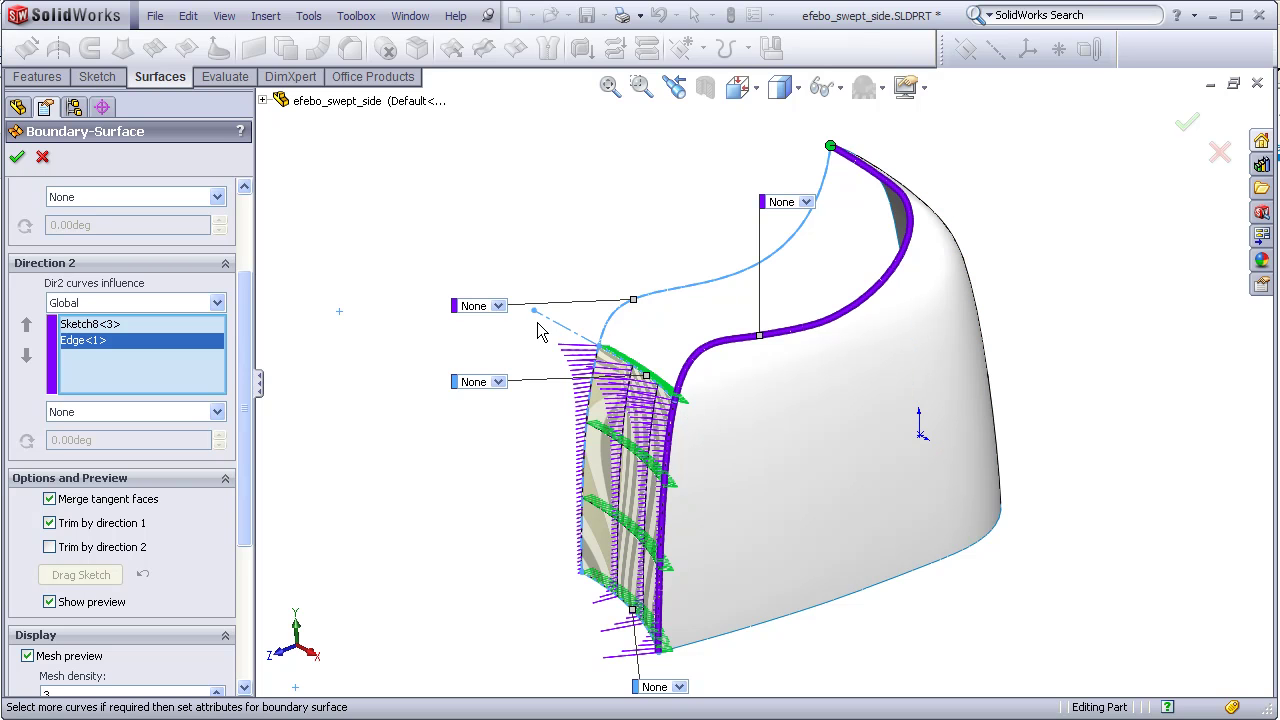
{"action": "left_click", "coordinate": [16, 157]}
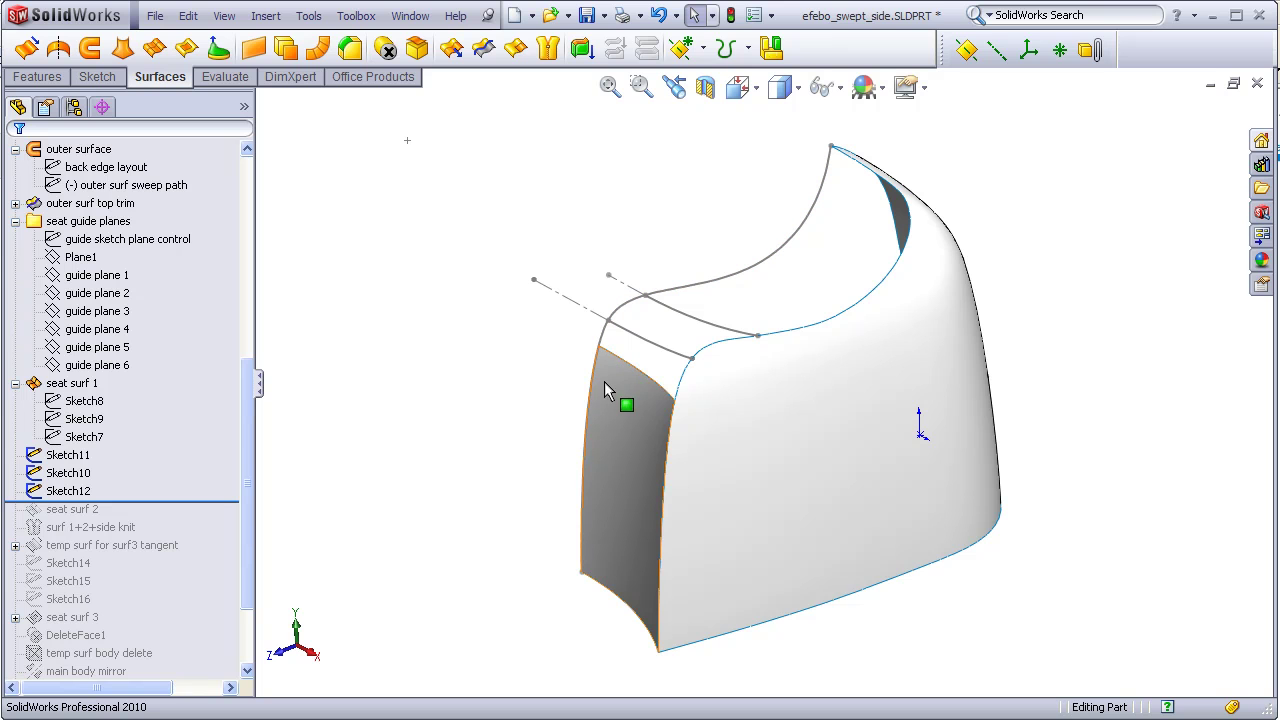
Start a rollover boundary surface from the seat-front top edge and two rollover curves, guided by the edge curve and side edge, trimmed by direction 1.
{"action": "left_click", "coordinate": [628, 396]}
{"action": "left_click", "coordinate": [156, 50]}
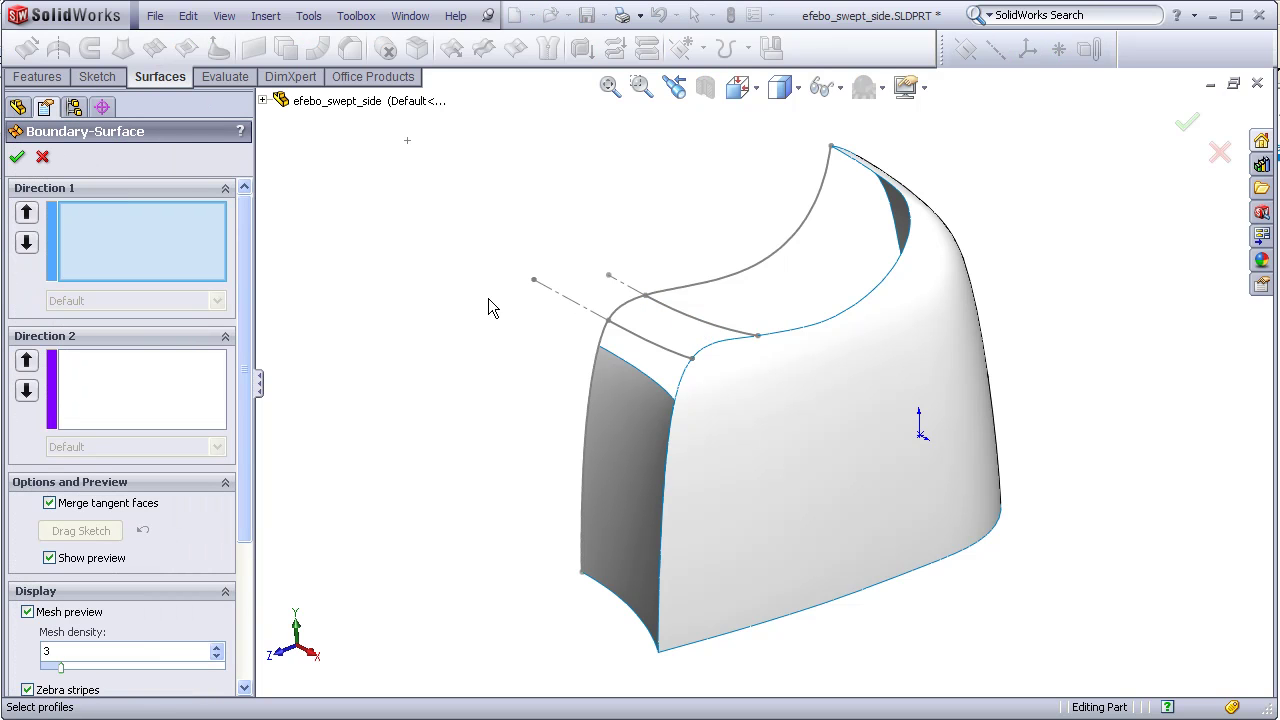
{"action": "left_click", "coordinate": [605, 352]}
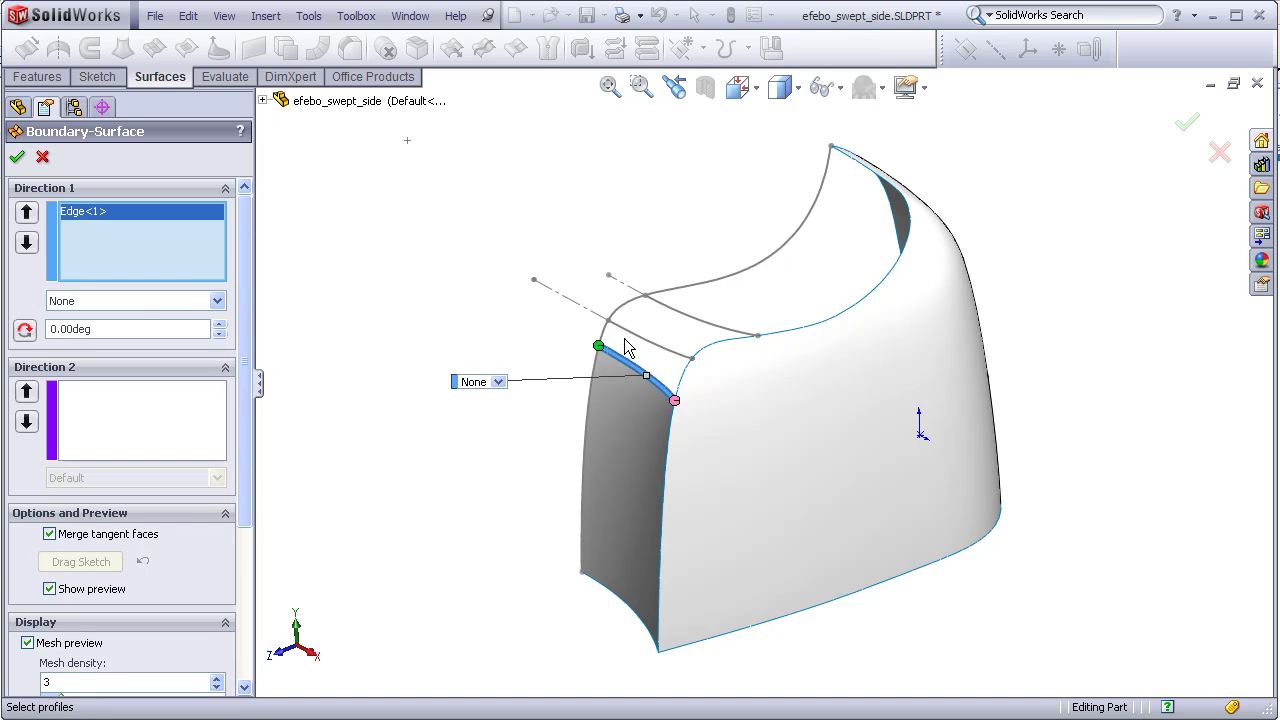
{"action": "left_click", "coordinate": [630, 336]}
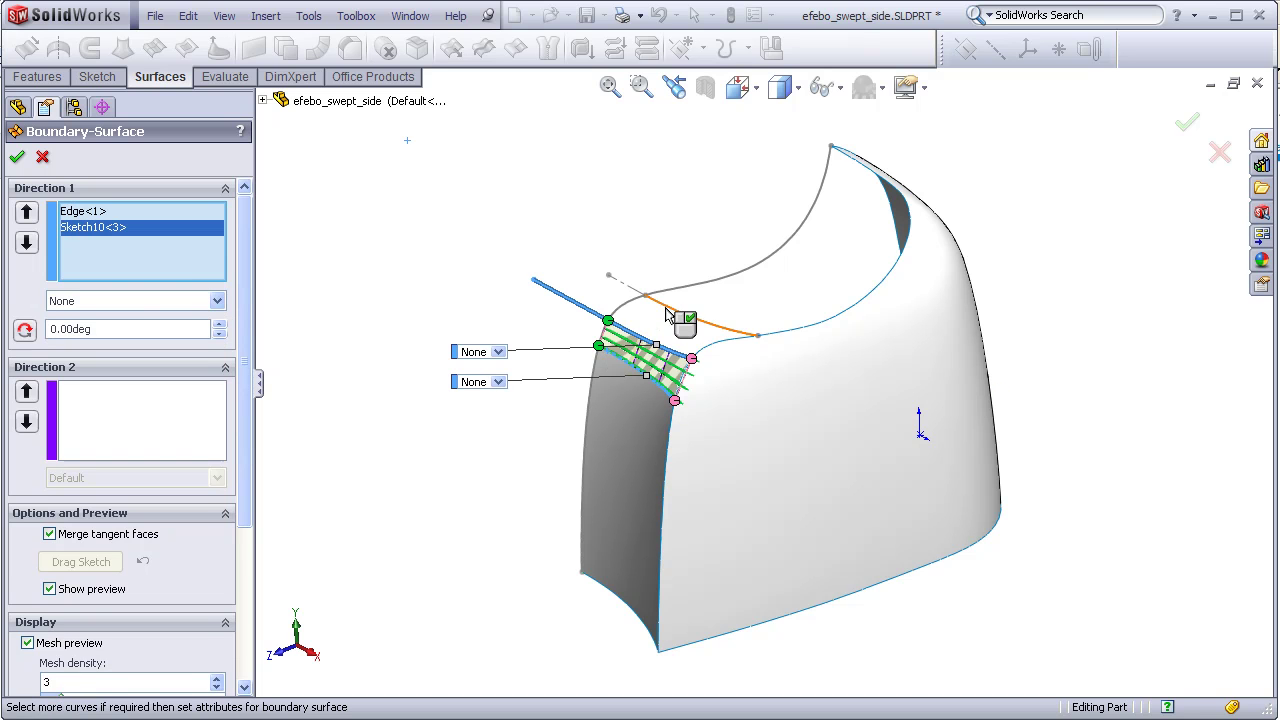
{"action": "left_click", "coordinate": [545, 285]}
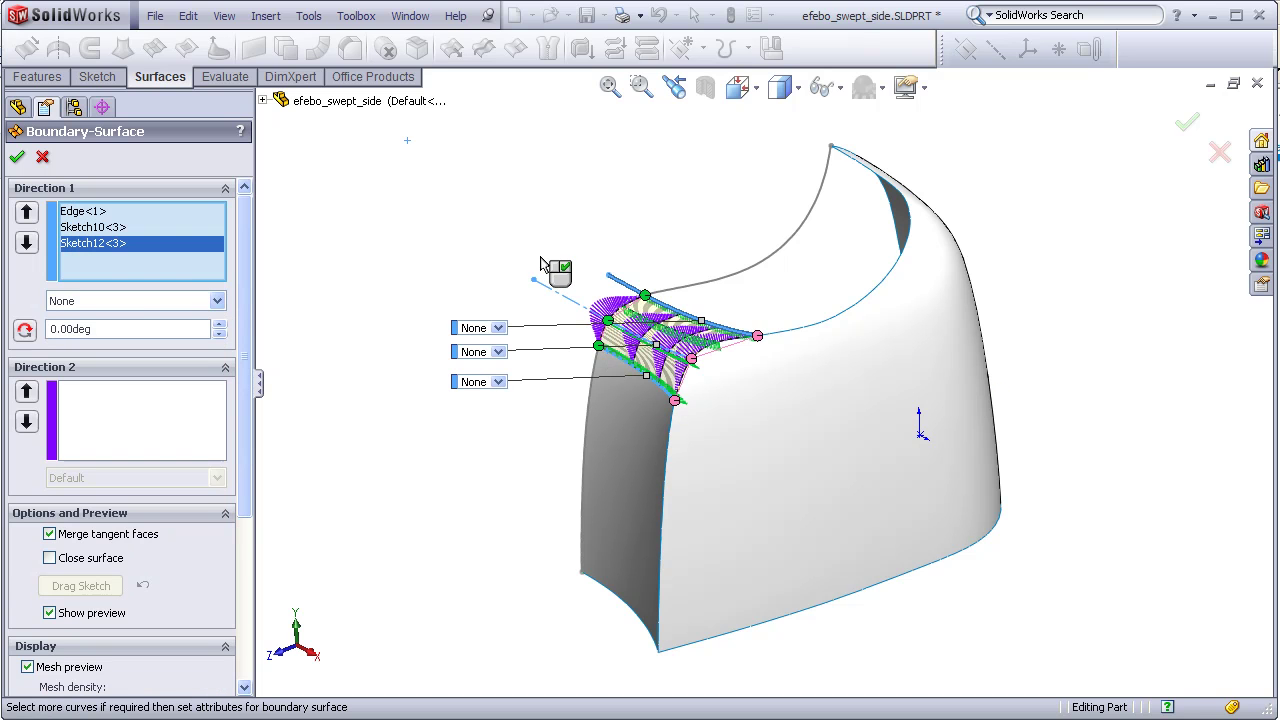
{"action": "left_click", "coordinate": [189, 416]}
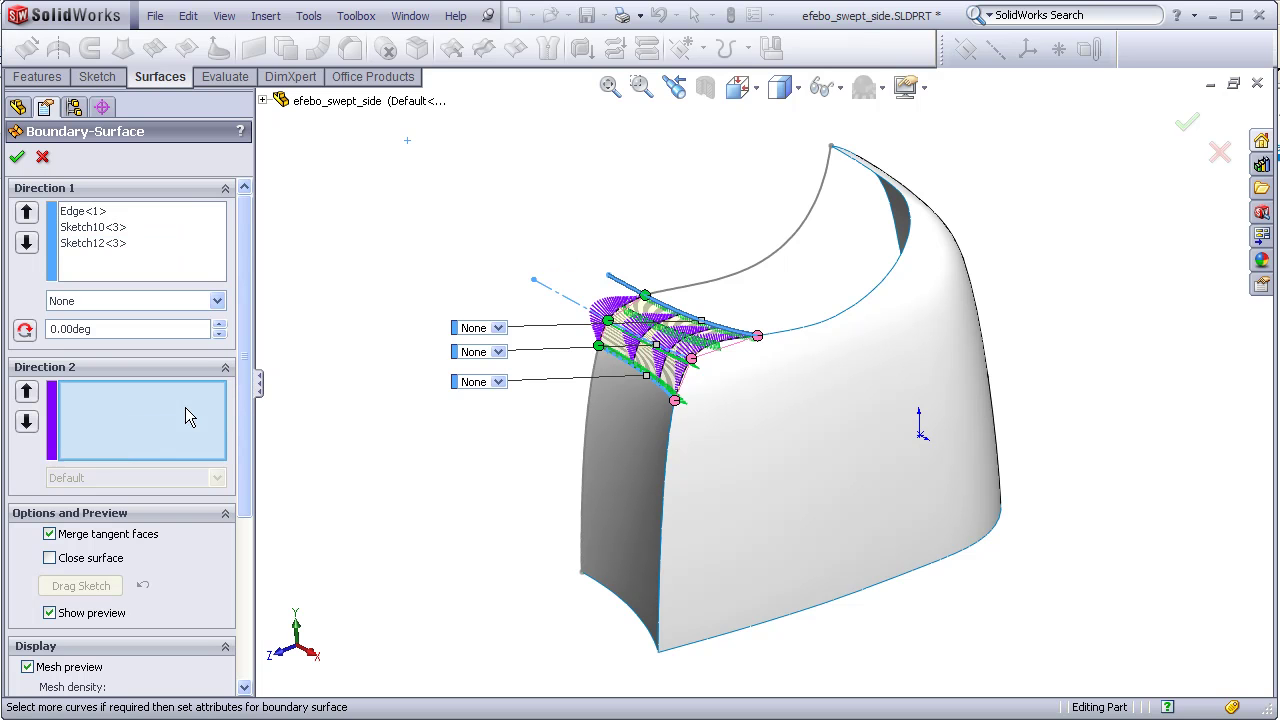
{"action": "left_click", "coordinate": [725, 275]}
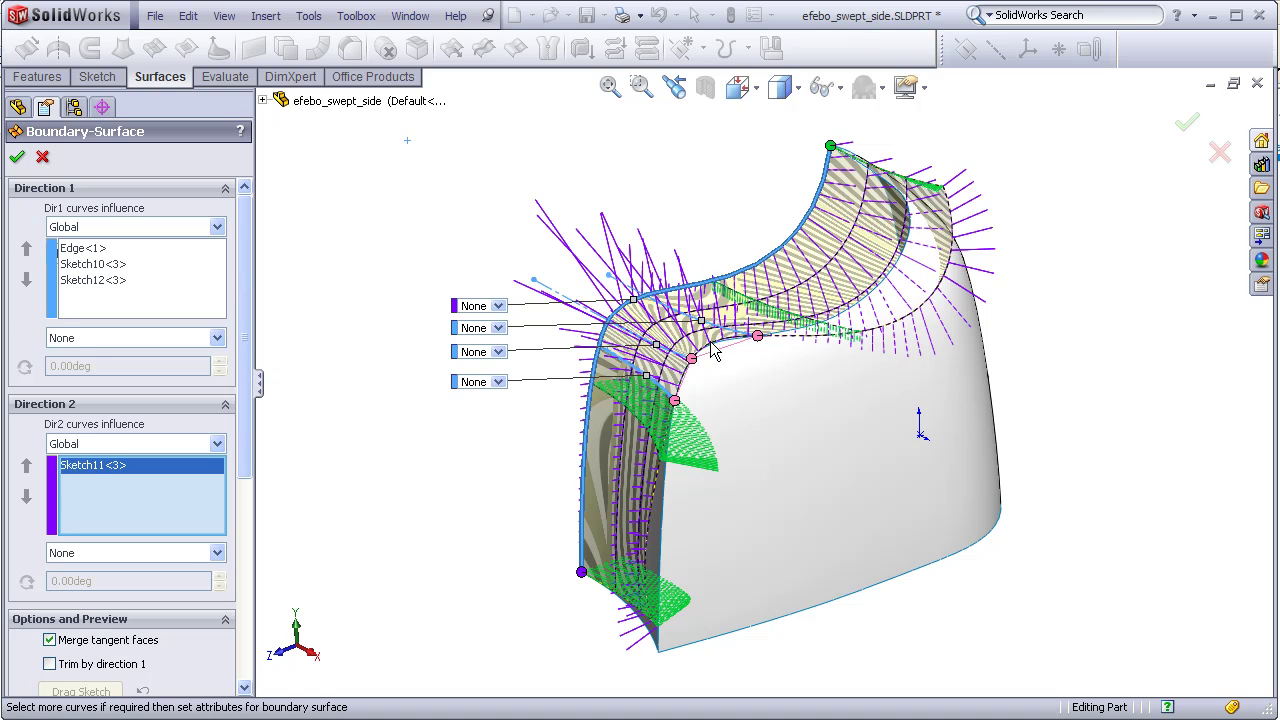
{"action": "left_click", "coordinate": [711, 348]}
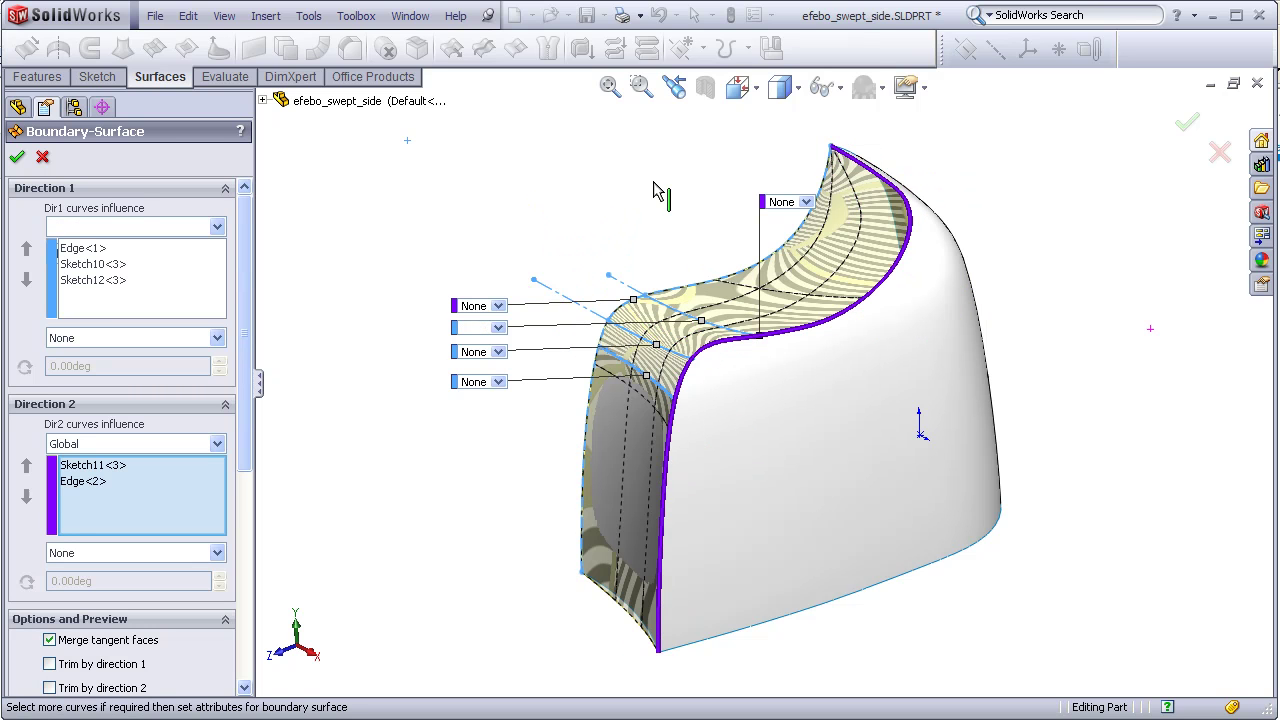
{"action": "left_click_drag", "start_coordinate": [248, 445], "coordinate": [248, 530]}
{"action": "left_click", "coordinate": [49, 512]}
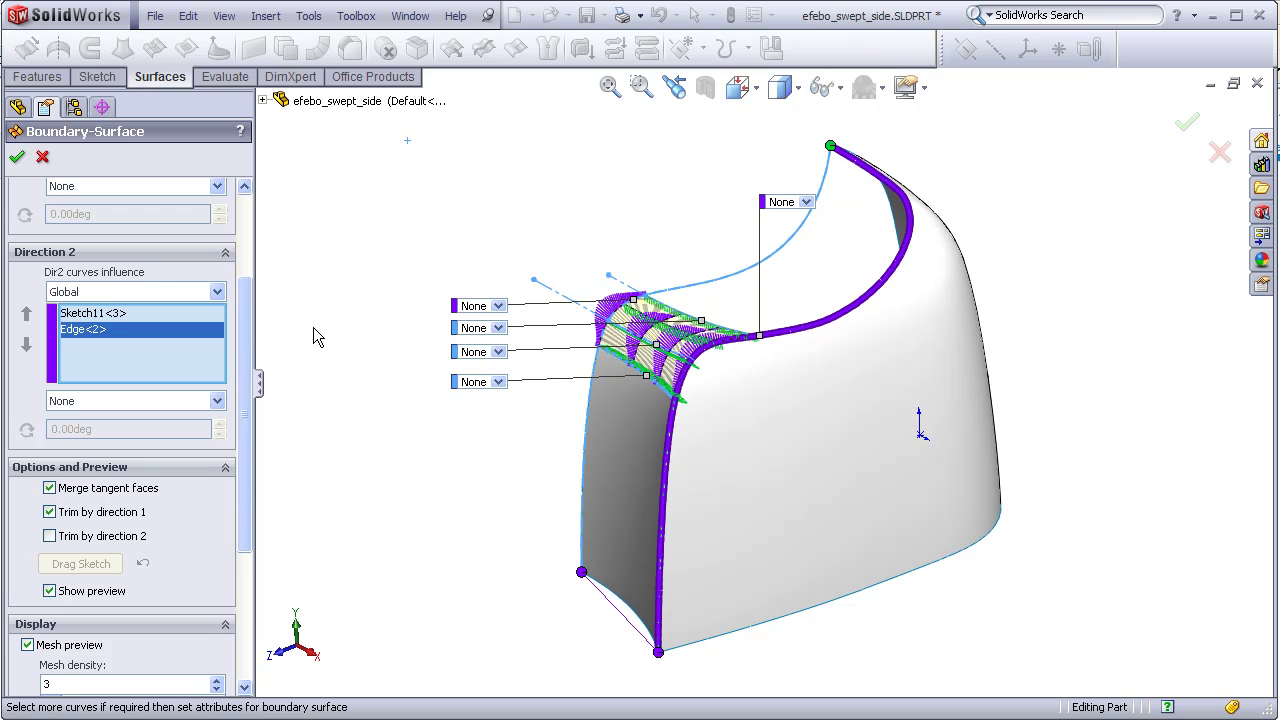
Set Edge<1> to Curvature To Face and Sketch11 to Normal To Profile, then accept the surface.
{"action": "scroll", "coordinate": [250, 240], "scroll_direction": "up", "scroll_amount": 3}
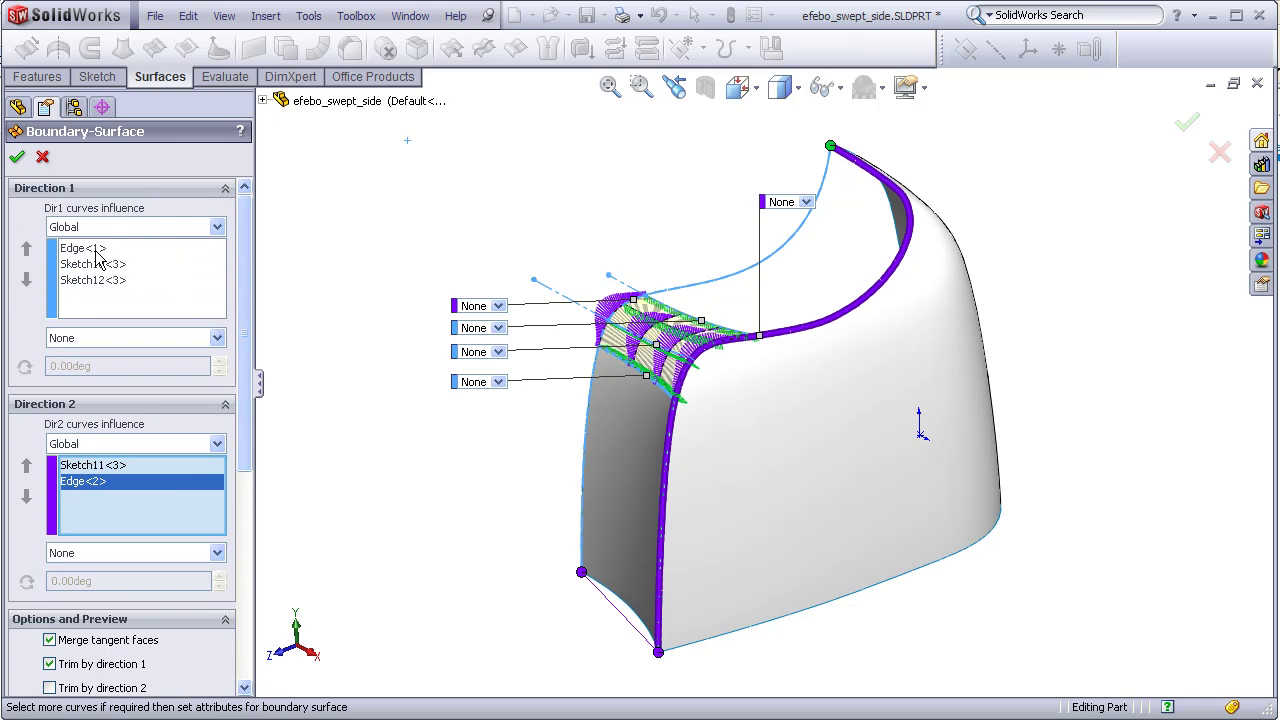
{"action": "left_click", "coordinate": [97, 250]}
{"action": "left_click", "coordinate": [218, 339]}
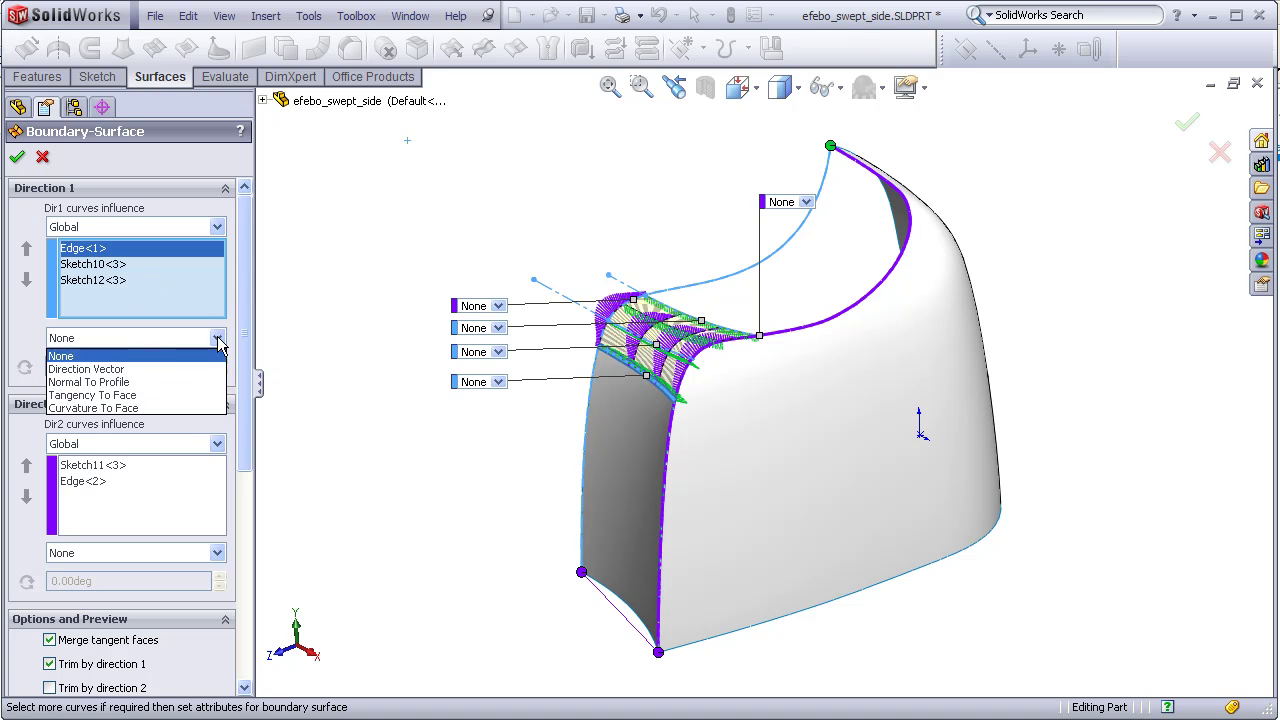
{"action": "left_click", "coordinate": [120, 408]}
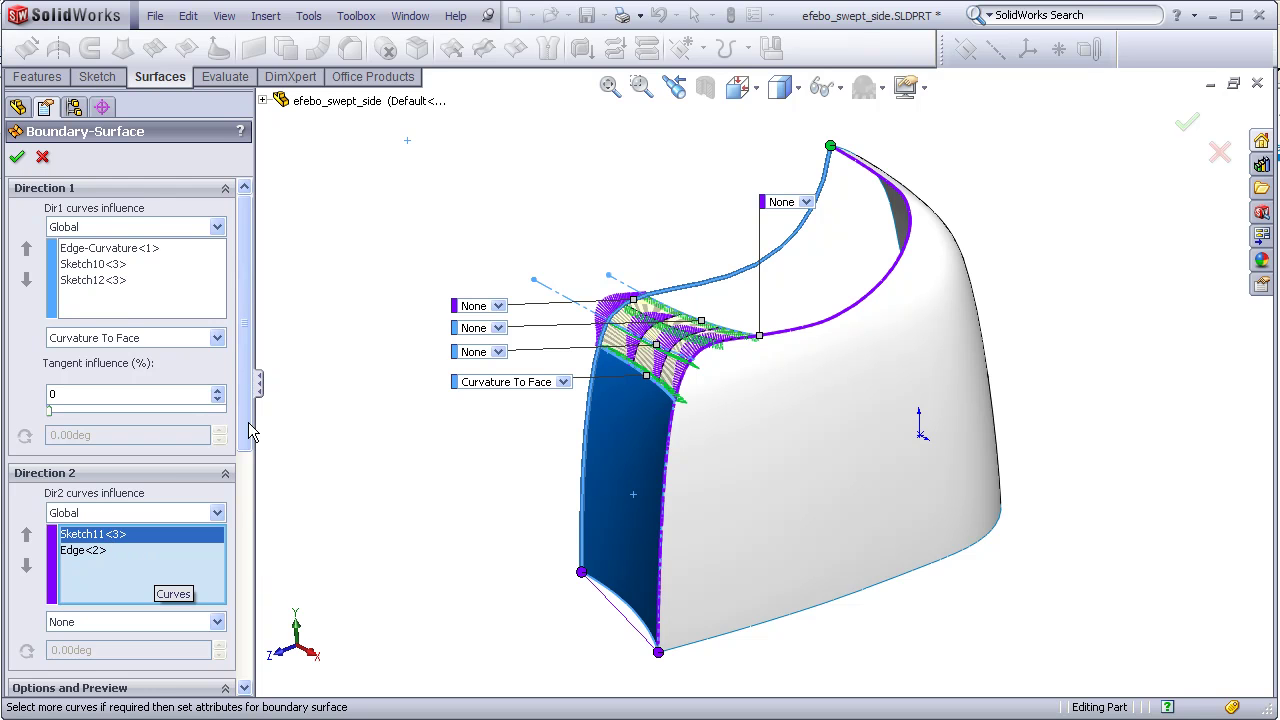
{"action": "left_click_drag", "start_coordinate": [249, 425], "coordinate": [246, 490]}
{"action": "left_click", "coordinate": [216, 493]}
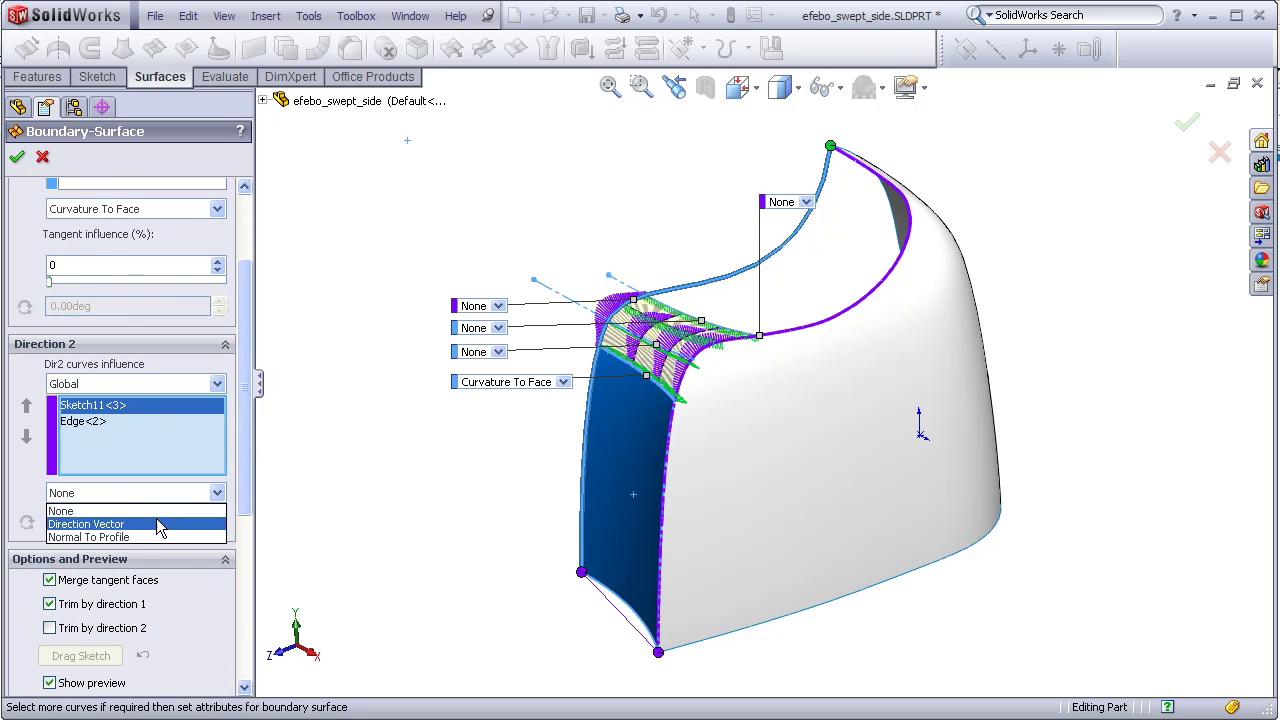
{"action": "left_click", "coordinate": [158, 537]}
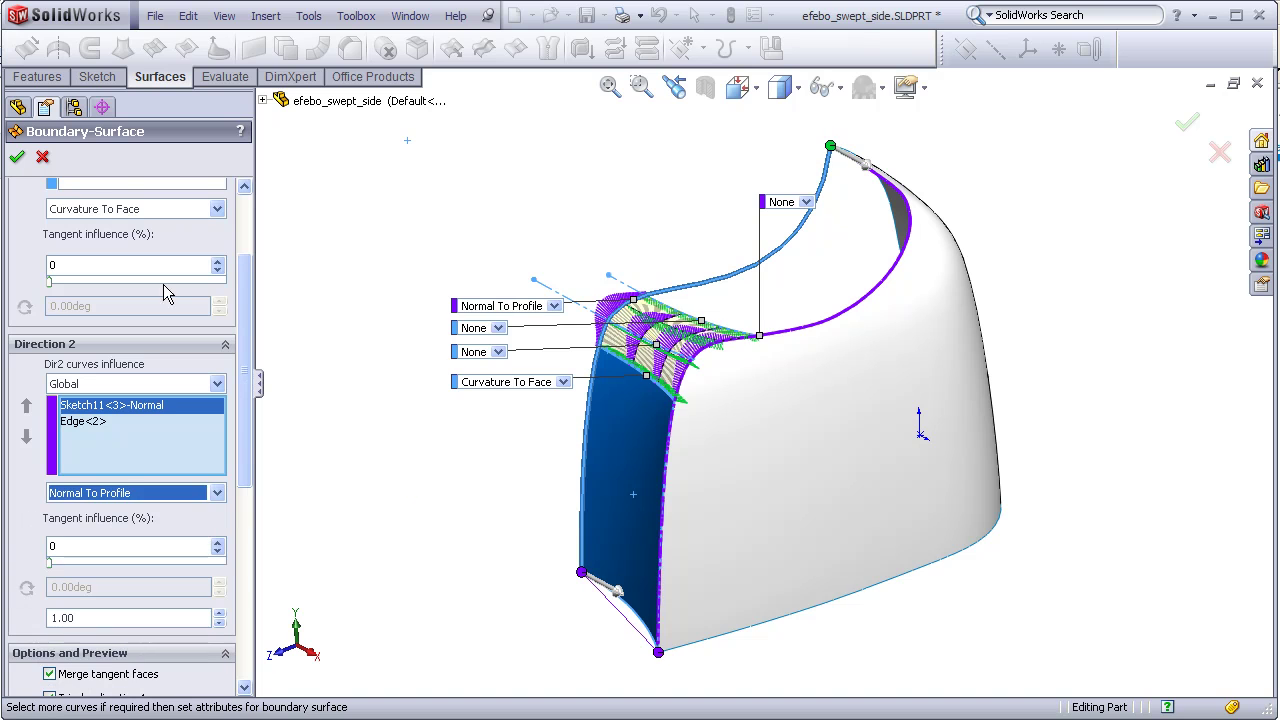
{"action": "left_click", "coordinate": [17, 156]}
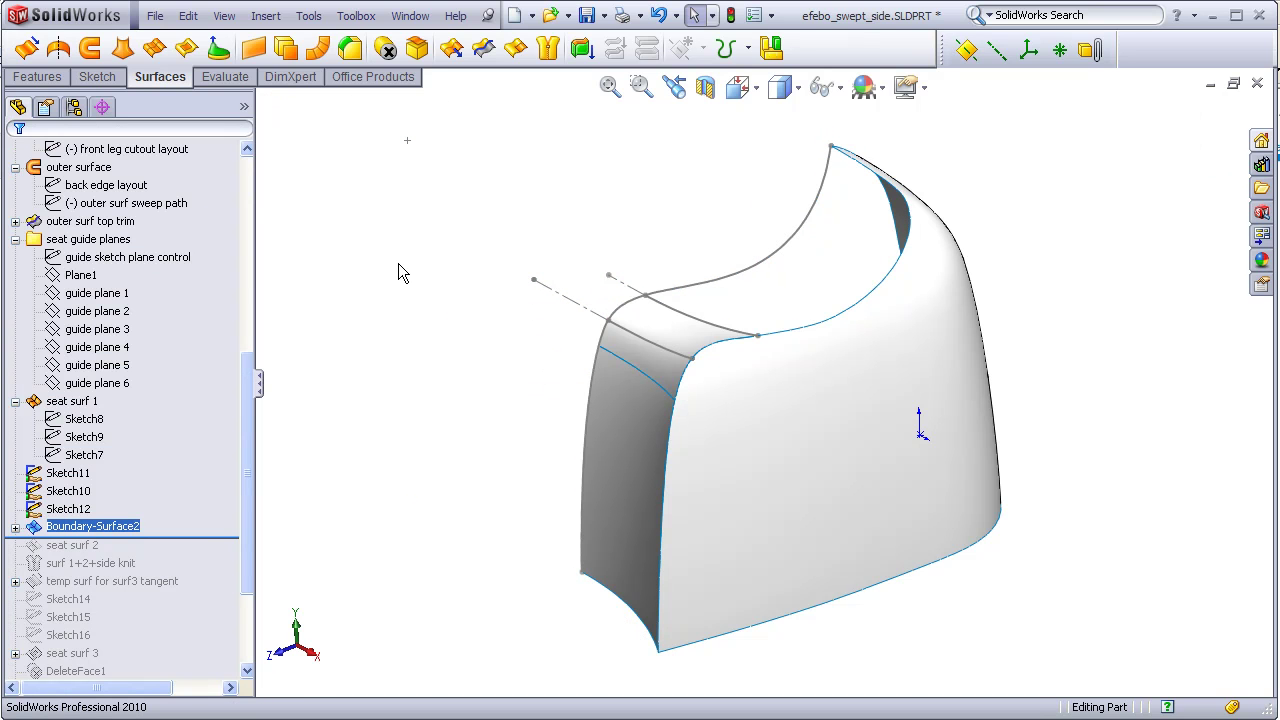
Select the new seat-front face, then clear the selection.
{"action": "left_click", "coordinate": [653, 363]}
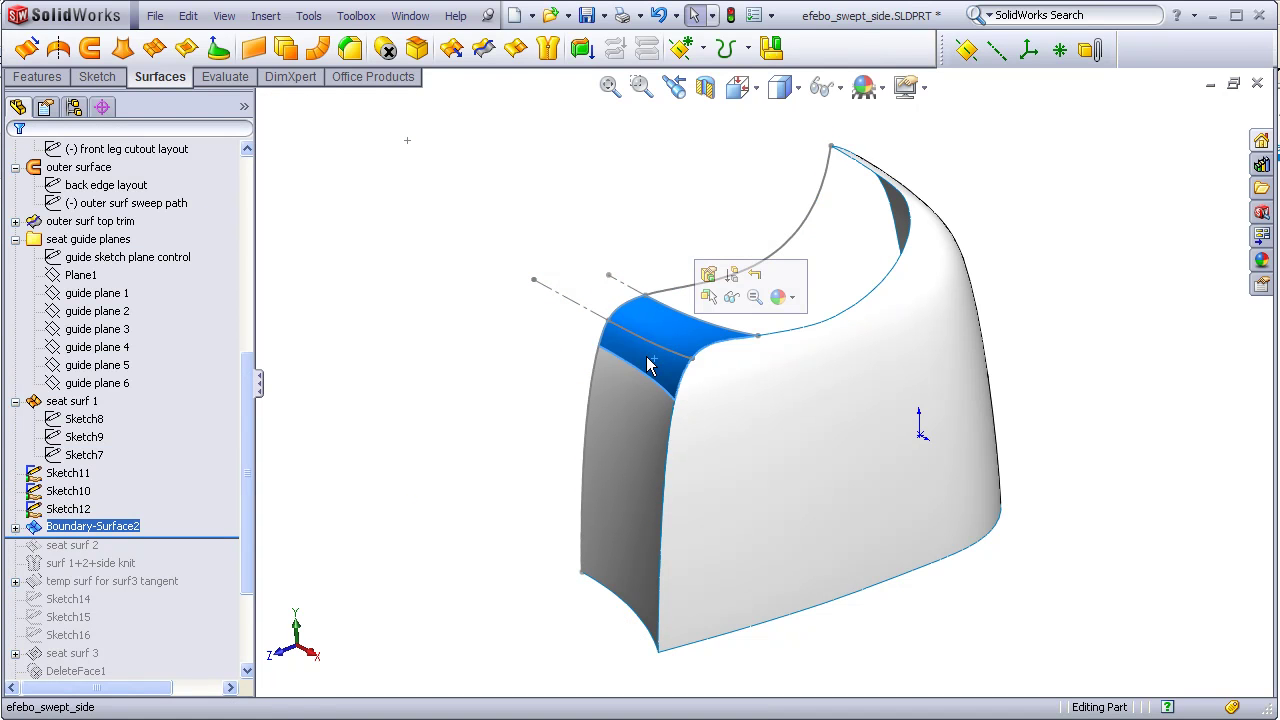
{"action": "left_click", "coordinate": [421, 332]}
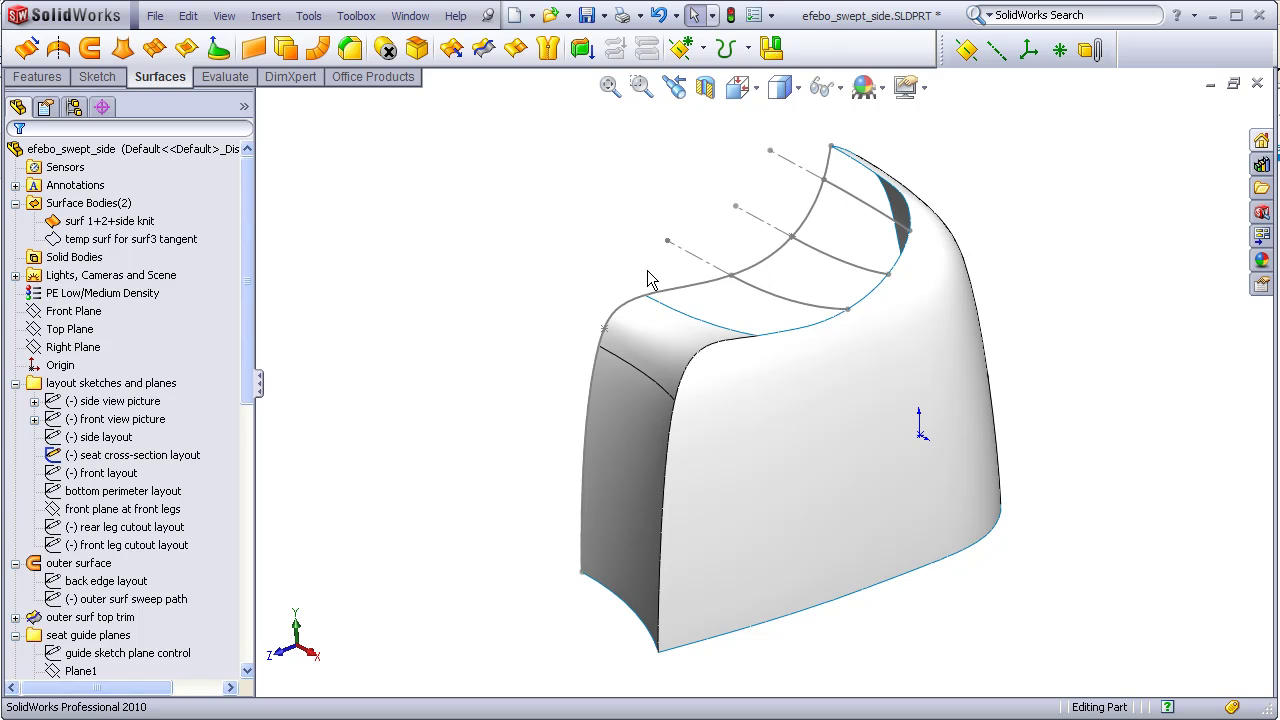
Show the 'temp surf for surf3 tangent' surface body.
{"action": "left_click_drag", "start_coordinate": [248, 368], "coordinate": [251, 560]}
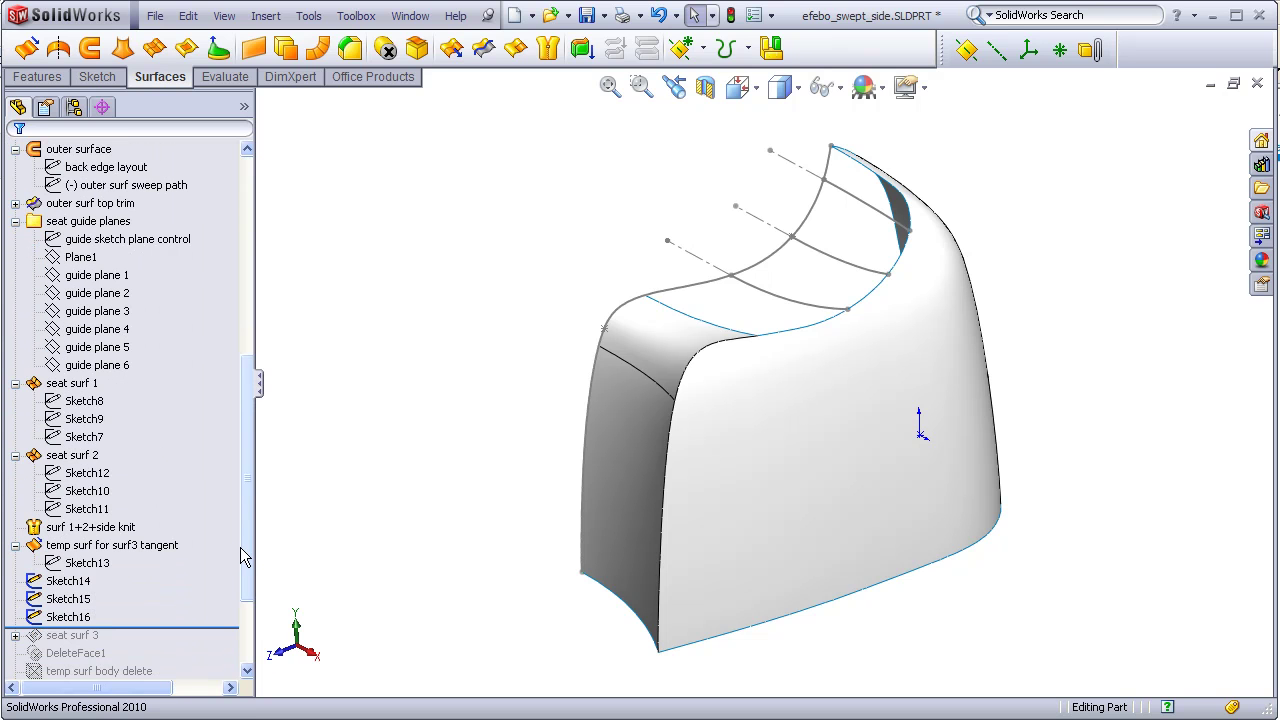
{"action": "left_click", "coordinate": [150, 546]}
{"action": "right_click", "coordinate": [155, 553]}
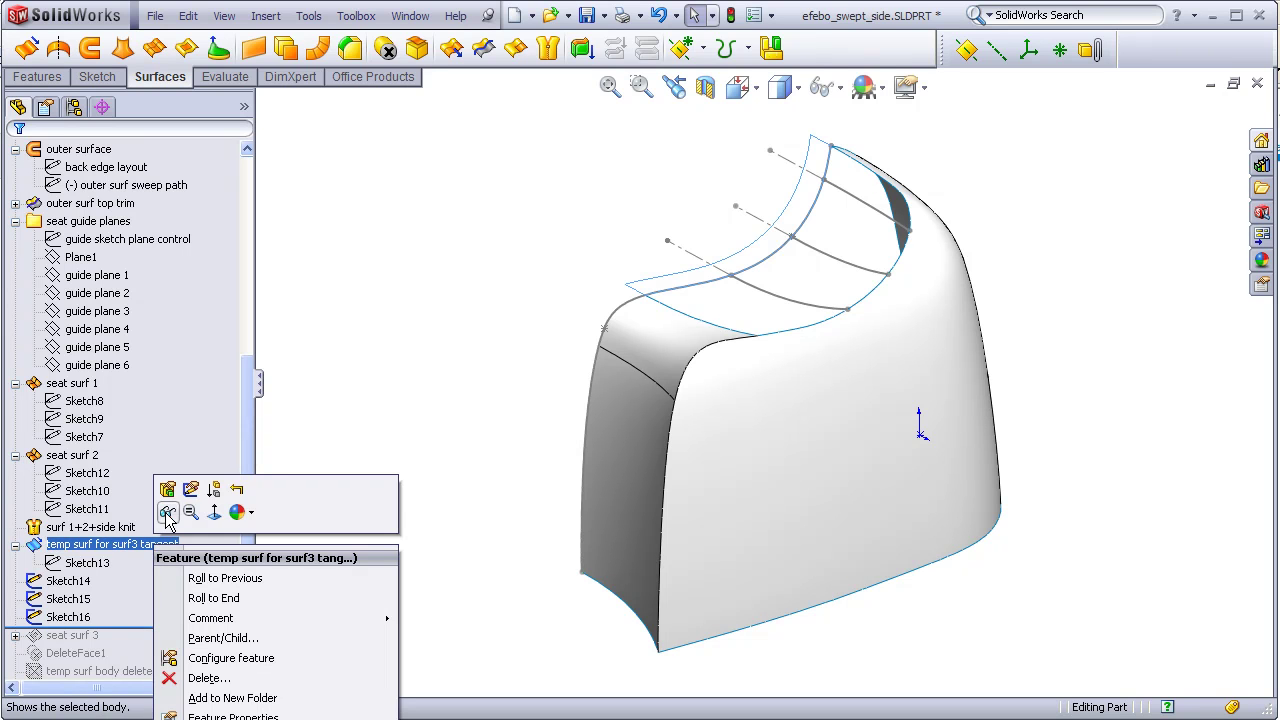
{"action": "left_click", "coordinate": [389, 310]}
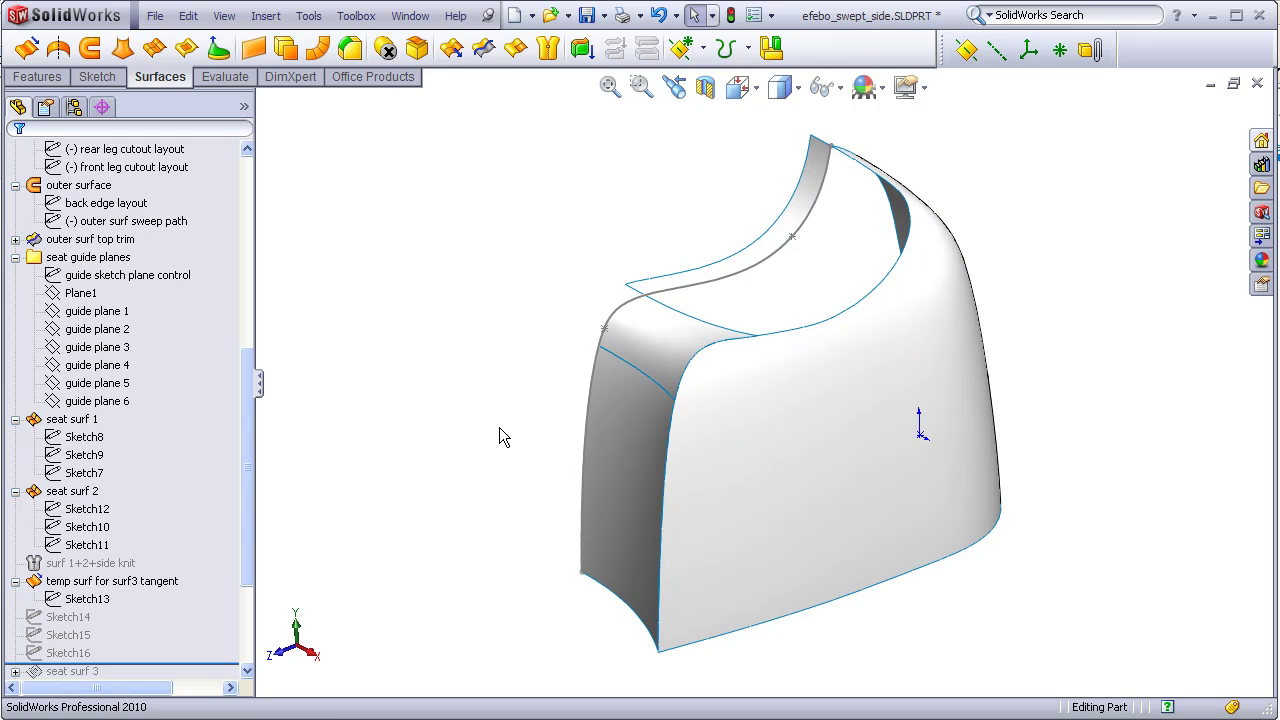
Show the 'surf 1+2+side knit' surface body.
{"action": "left_click", "coordinate": [120, 564]}
{"action": "right_click", "coordinate": [122, 566]}
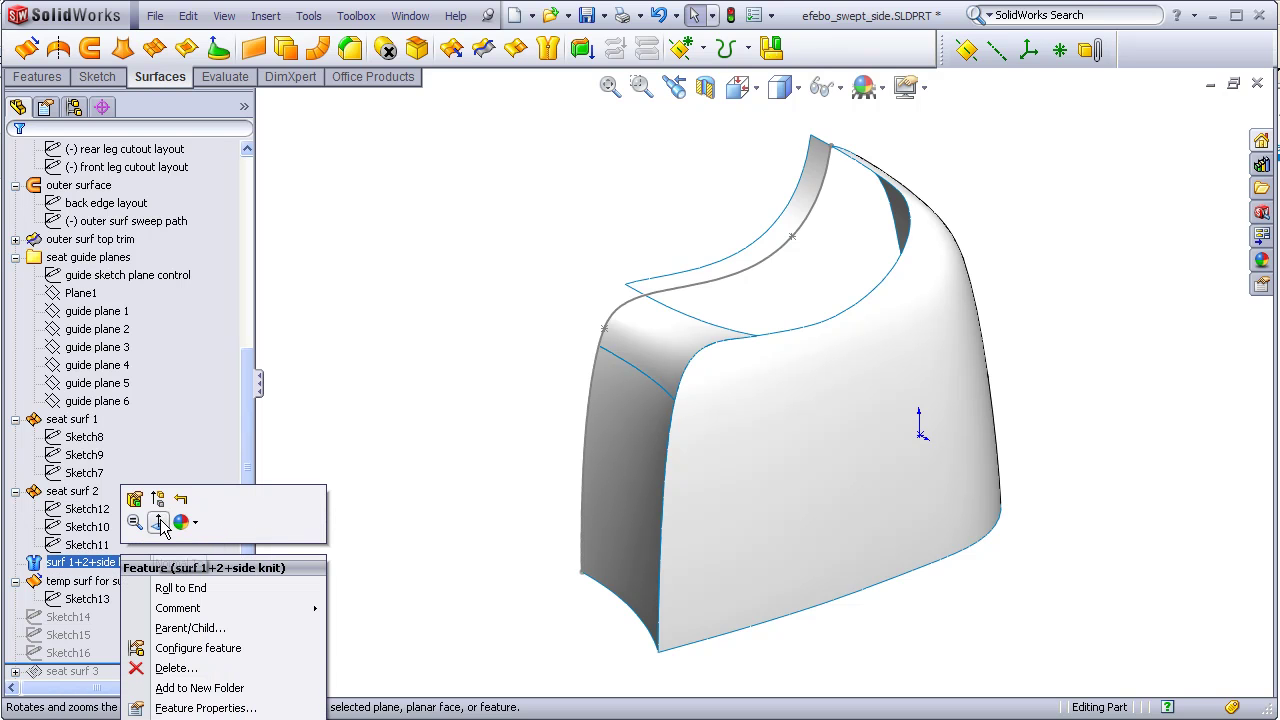
{"action": "left_click", "coordinate": [441, 393]}
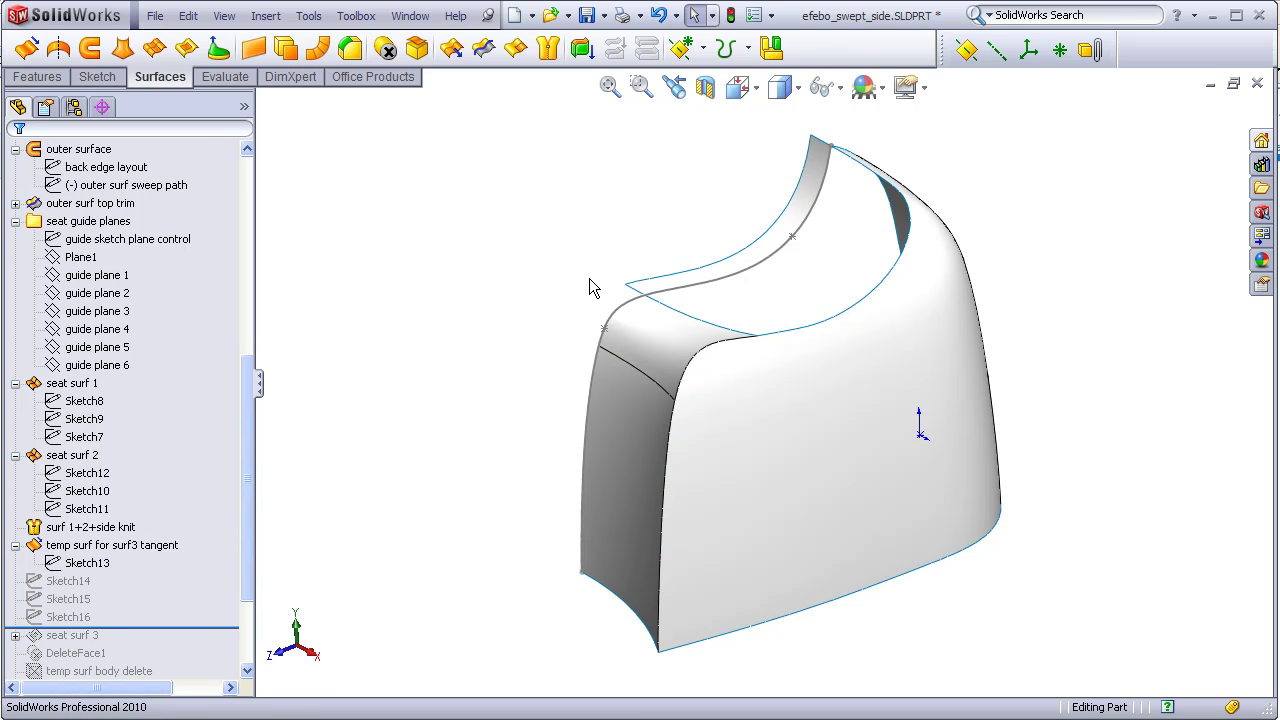